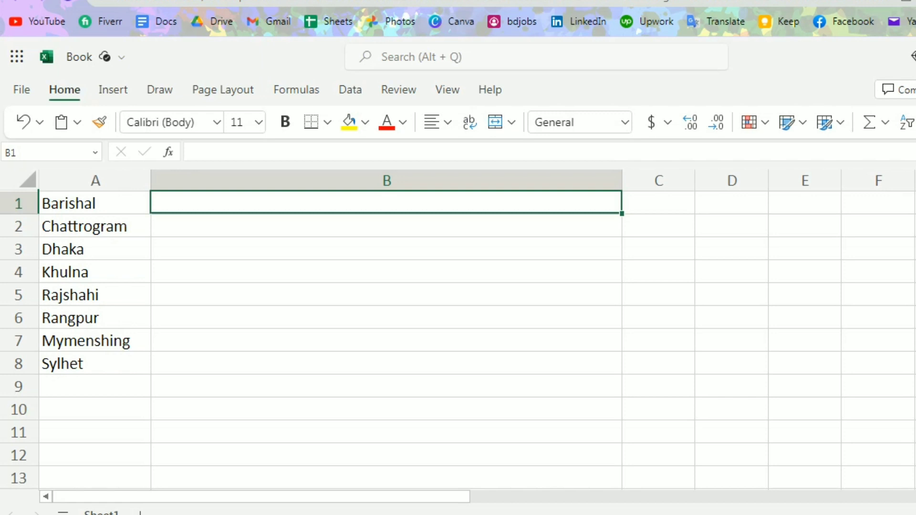
- Enter the folder command Md "Barishal/Excel" "Barishal/Word" "Barishal/PPT" in cell B1
{"action": "type", "text": "Md"}
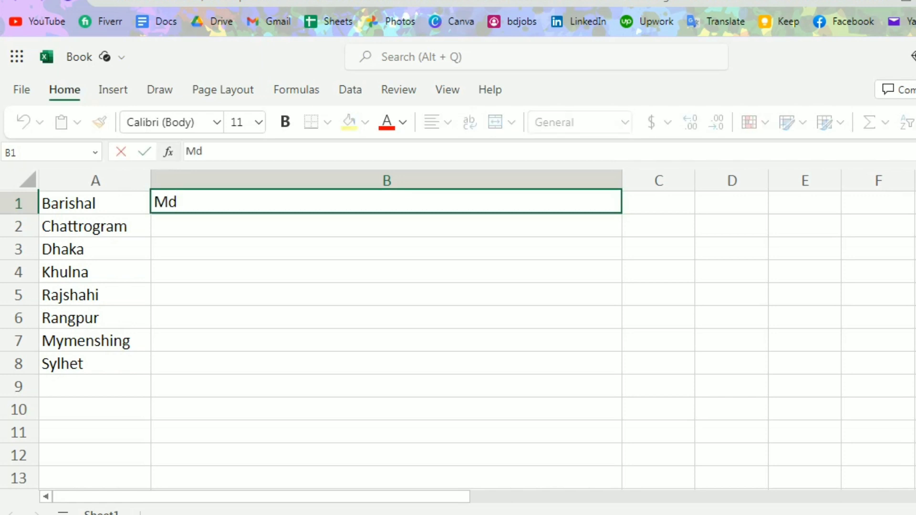
{"action": "type", "text": " \""}
{"action": "key", "text": "Left"}
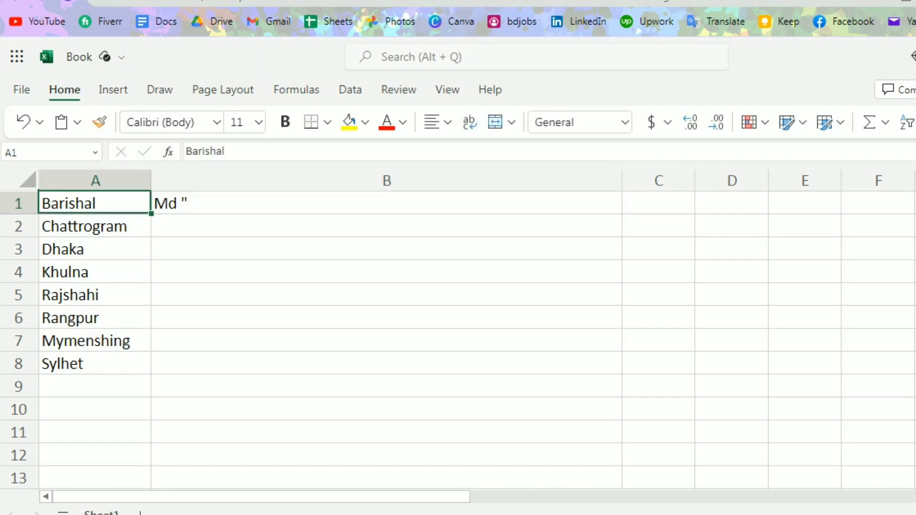
{"action": "key", "text": "Right"}
{"action": "key", "text": "F2"}
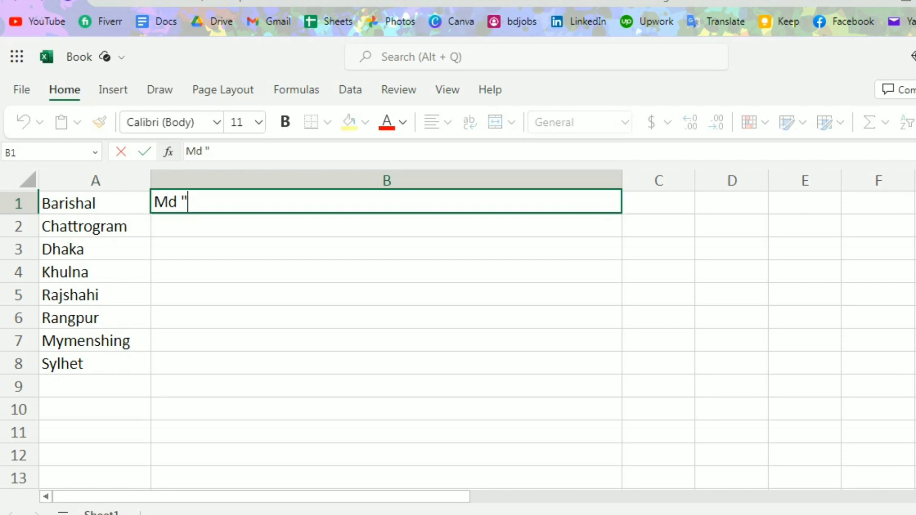
{"action": "type", "text": "Barishal"}
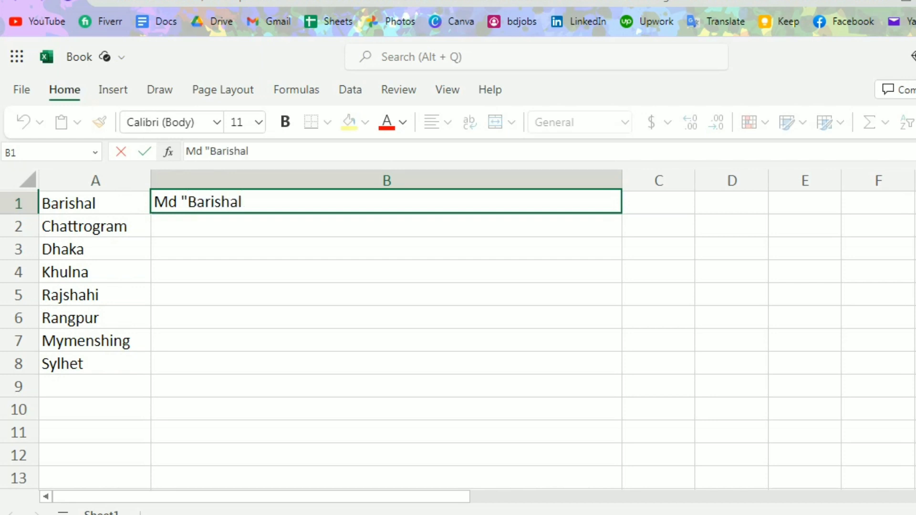
{"action": "type", "text": "/Excel"}
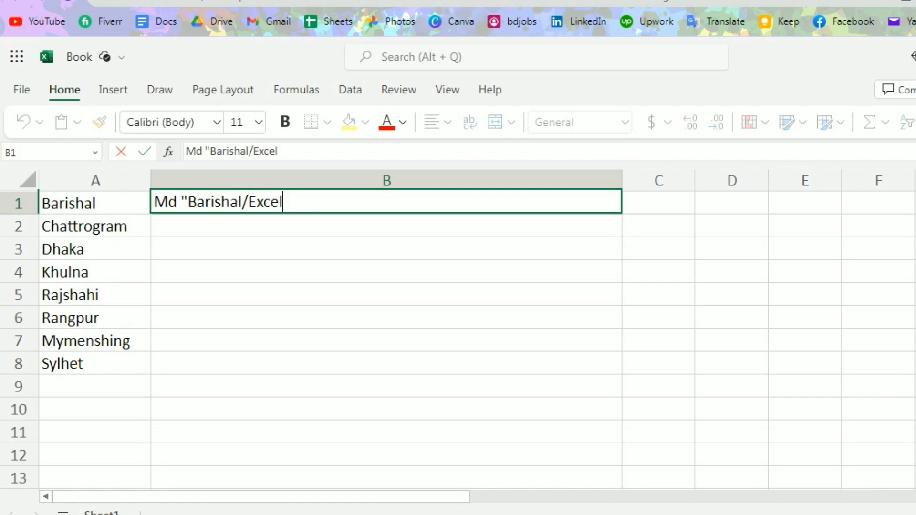
{"action": "type", "text": "\" \"Baris"}
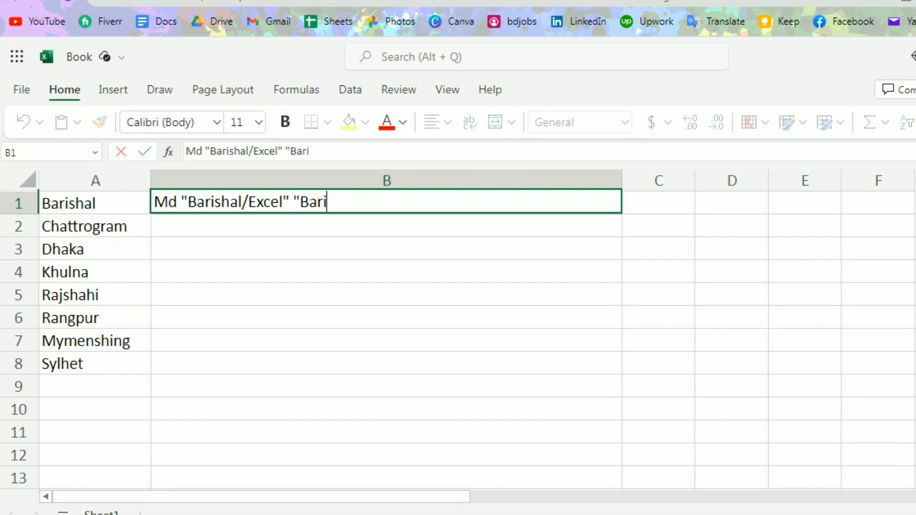
{"action": "type", "text": "hal/"}
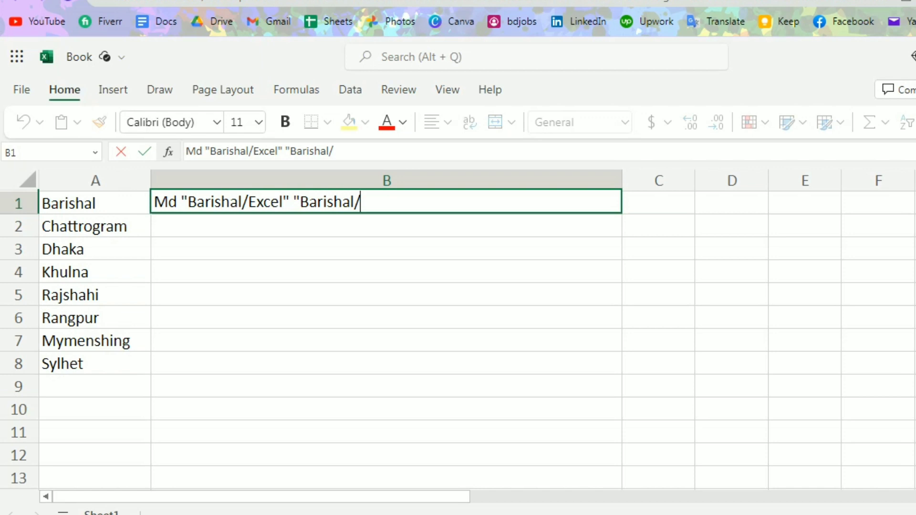
{"action": "type", "text": "W"}
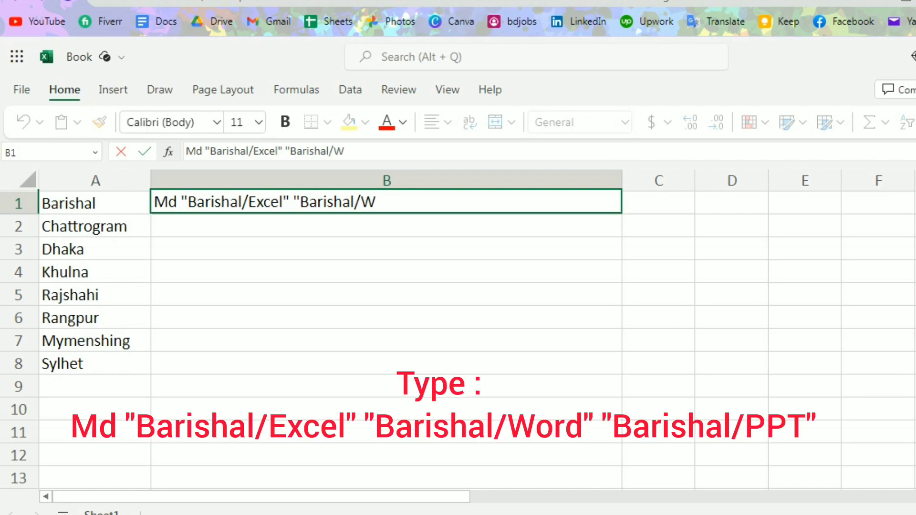
{"action": "type", "text": "ord\""}
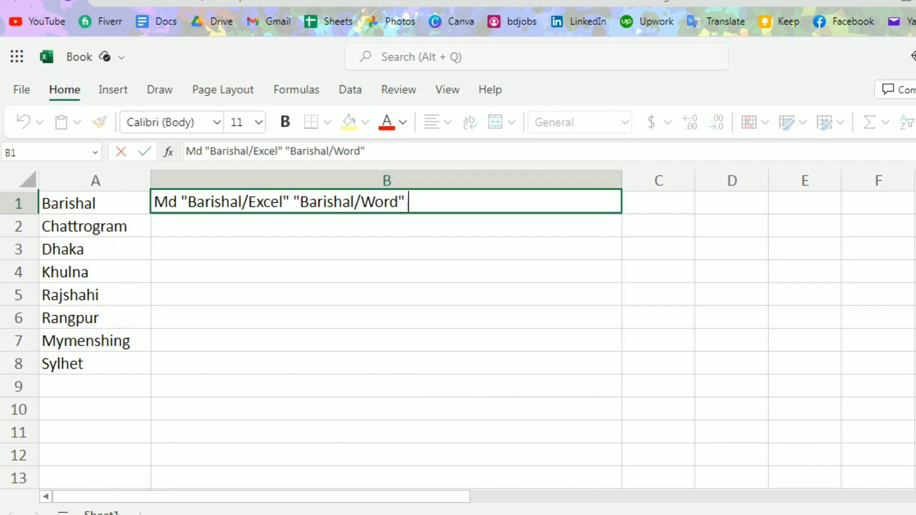
{"action": "type", "text": " Barishal"}
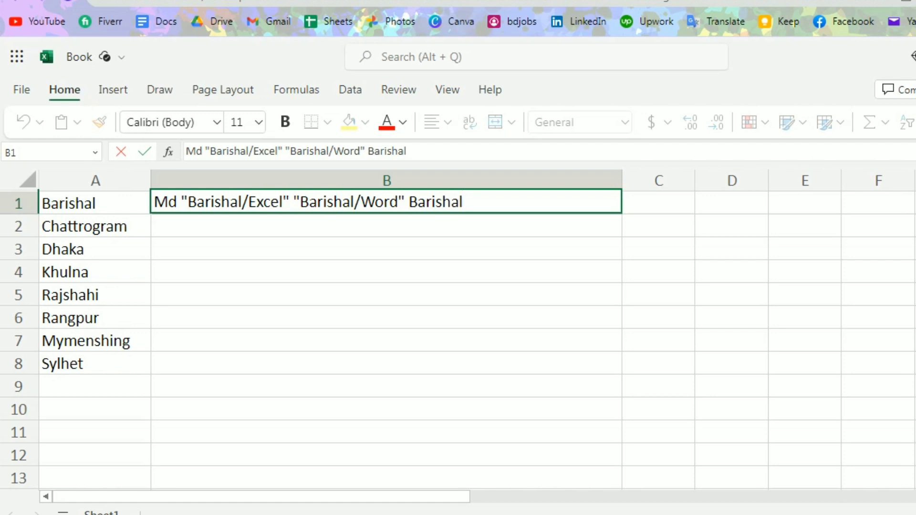
{"action": "type", "text": "/PPT\""}
{"action": "left_click", "coordinate": [409, 202]}
{"action": "type", "text": "\""}
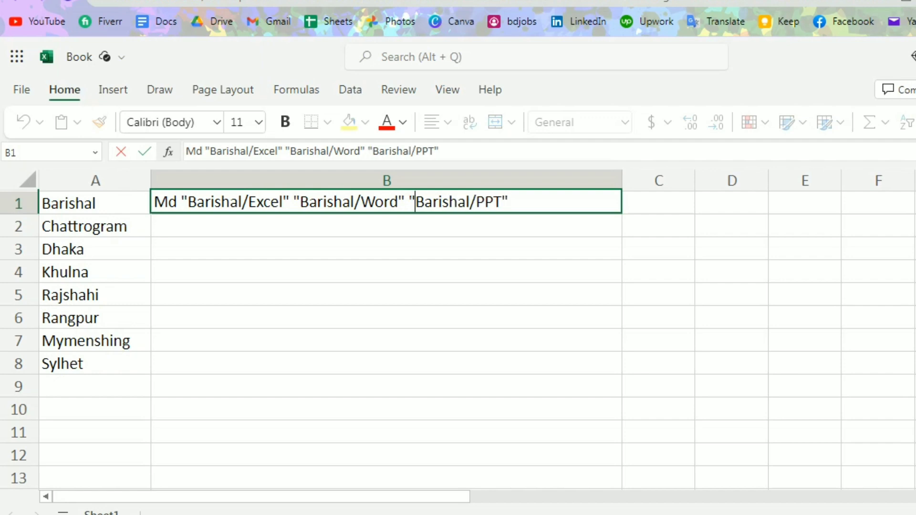
{"action": "key", "text": "Return"}
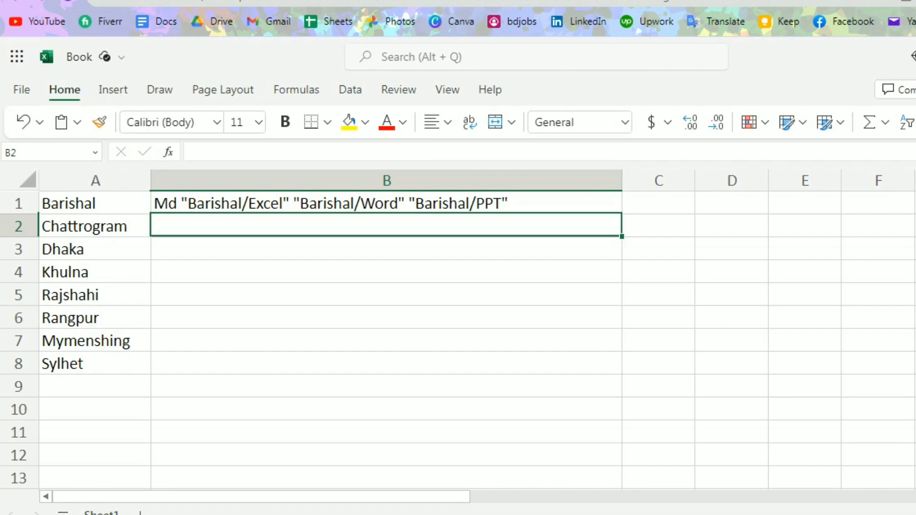
- Flash Fill the command pattern down B2:B8 for the remaining names and widen column B slightly
{"action": "key", "text": "ctrl+e"}
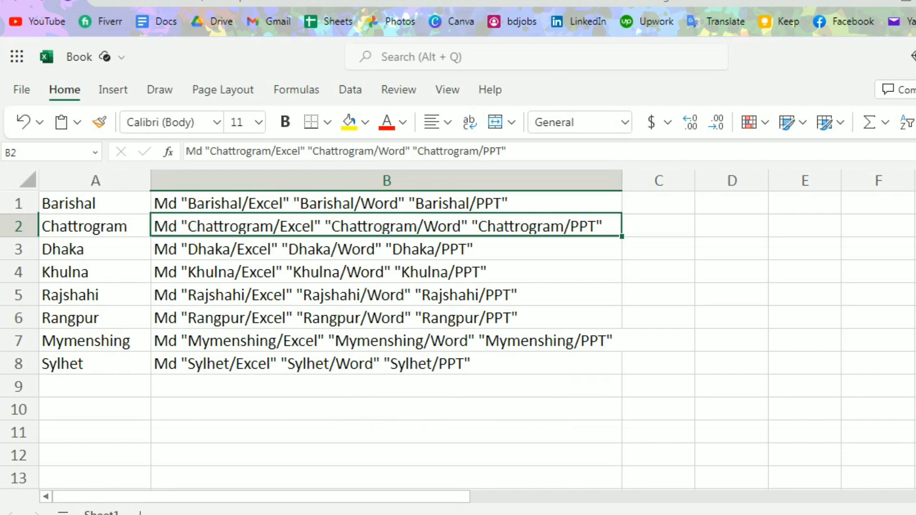
{"action": "left_click", "coordinate": [732, 363]}
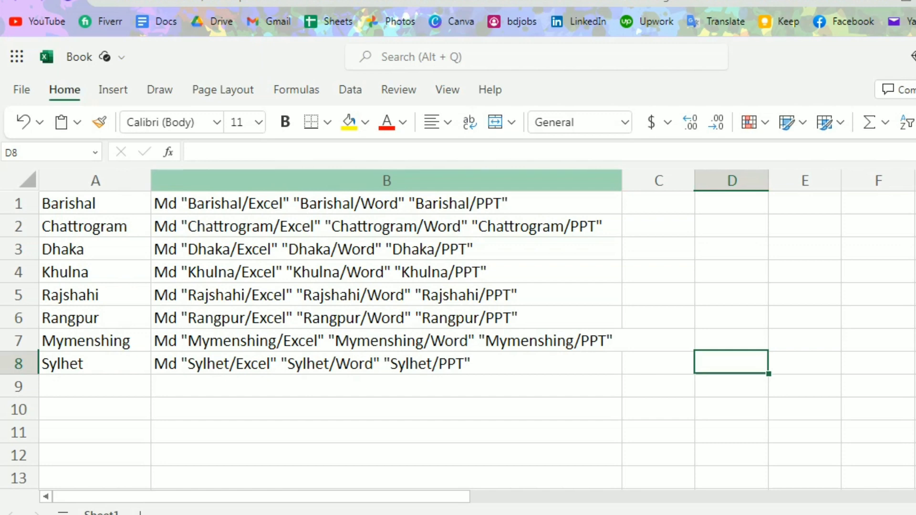
{"action": "left_click_drag", "start_coordinate": [622, 180], "coordinate": [628, 180]}
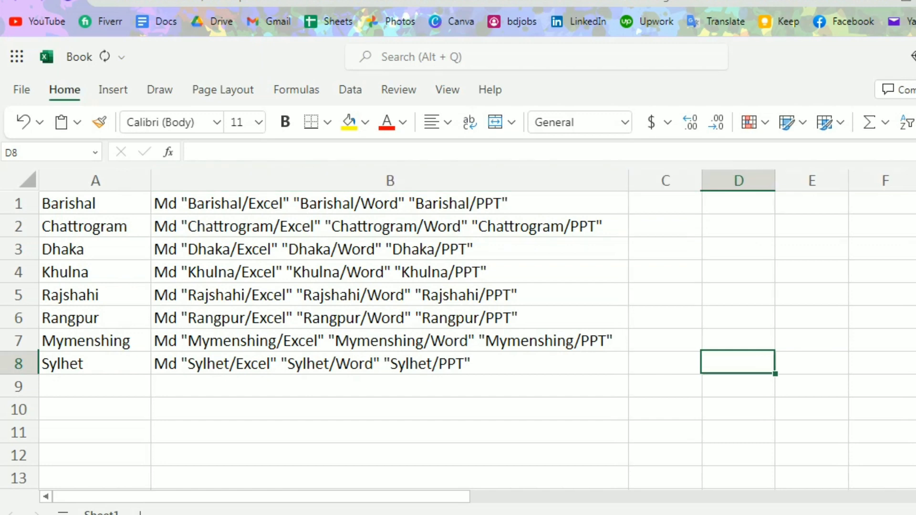
- Copy the commands in B1:B8 and paste them into a new Notepad document
{"action": "left_click", "coordinate": [390, 203]}
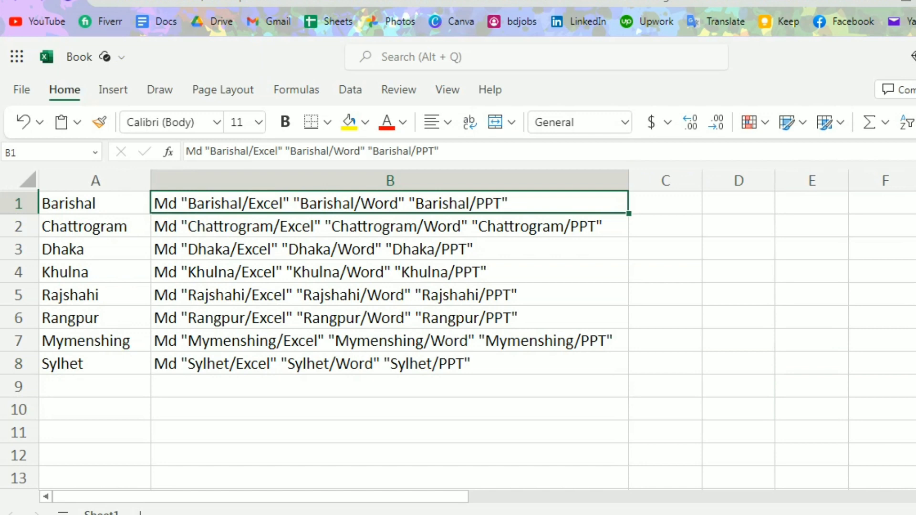
{"action": "key", "text": "ctrl+shift+Down"}
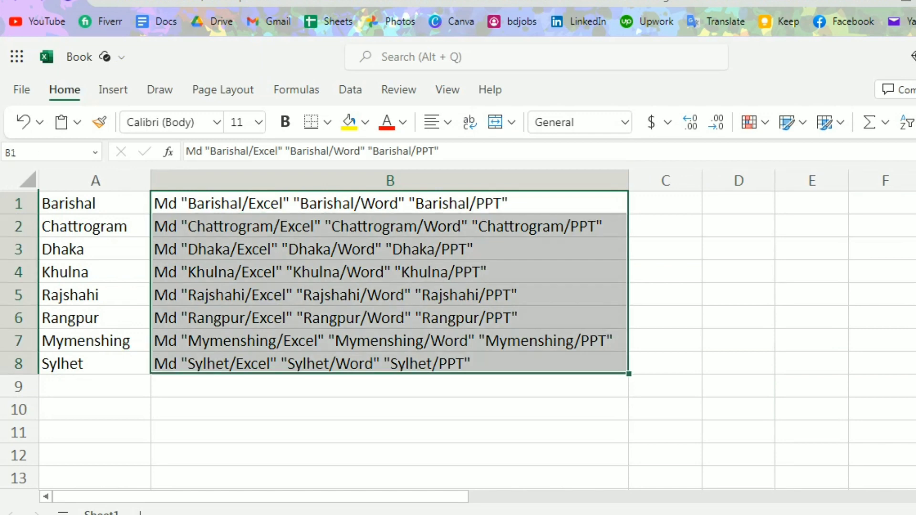
{"action": "key", "text": "ctrl+c"}
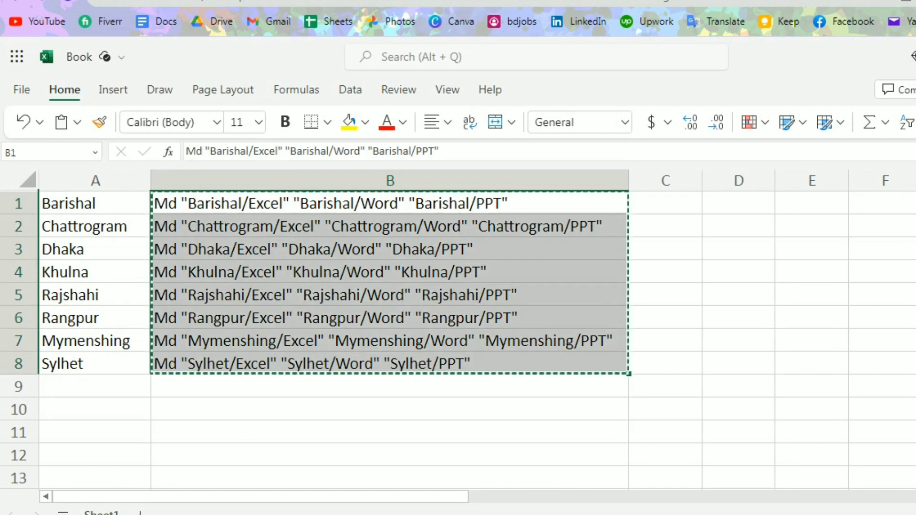
{"action": "key", "text": "super"}
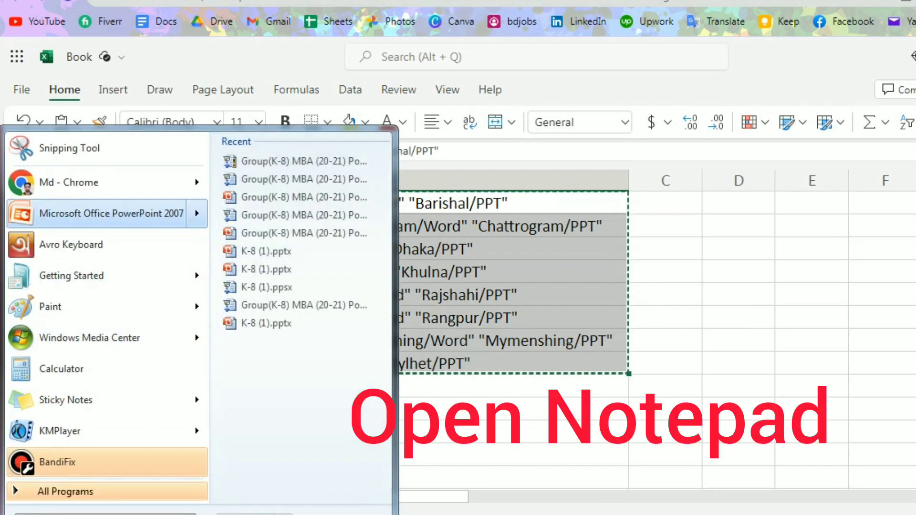
{"action": "type", "text": "not"}
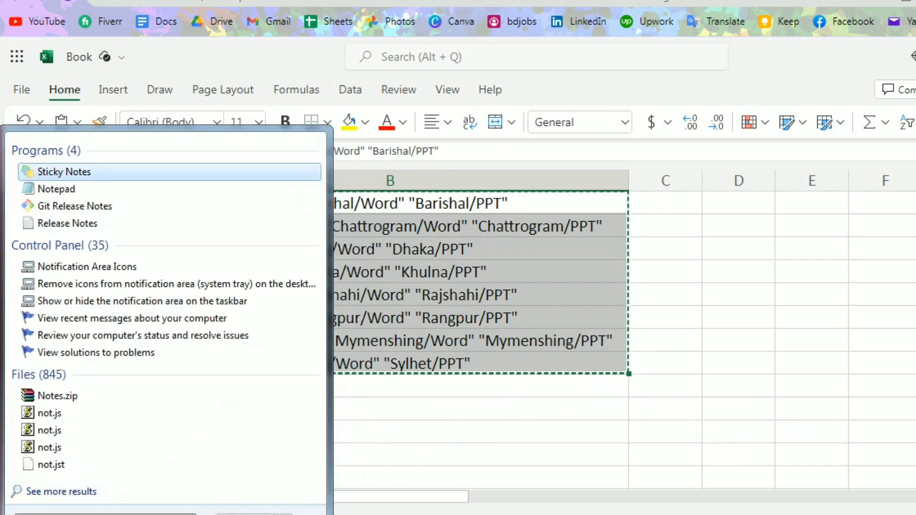
{"action": "key", "text": "Down"}
{"action": "key", "text": "Return"}
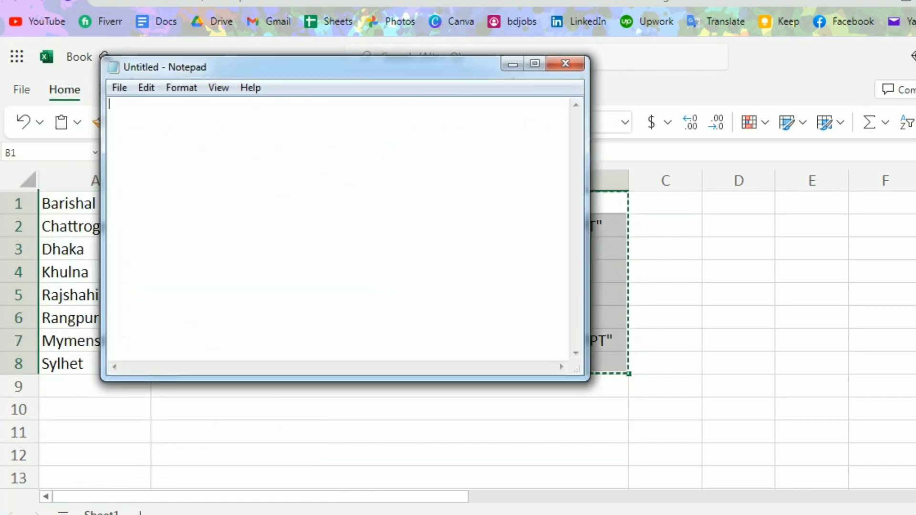
{"action": "key", "text": "ctrl+v"}
- Start saving the Notepad document with the file name Creating Folder.bat
{"action": "left_click", "coordinate": [120, 88]}
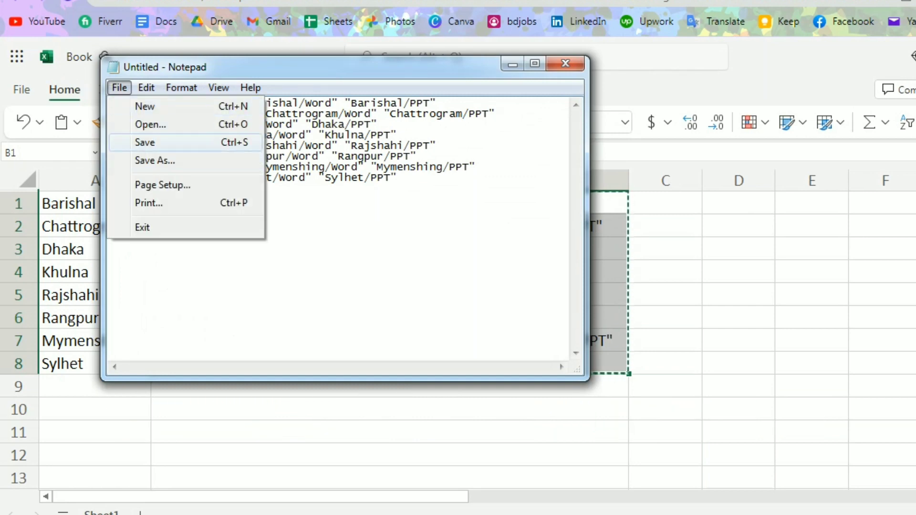
{"action": "left_click", "coordinate": [143, 142]}
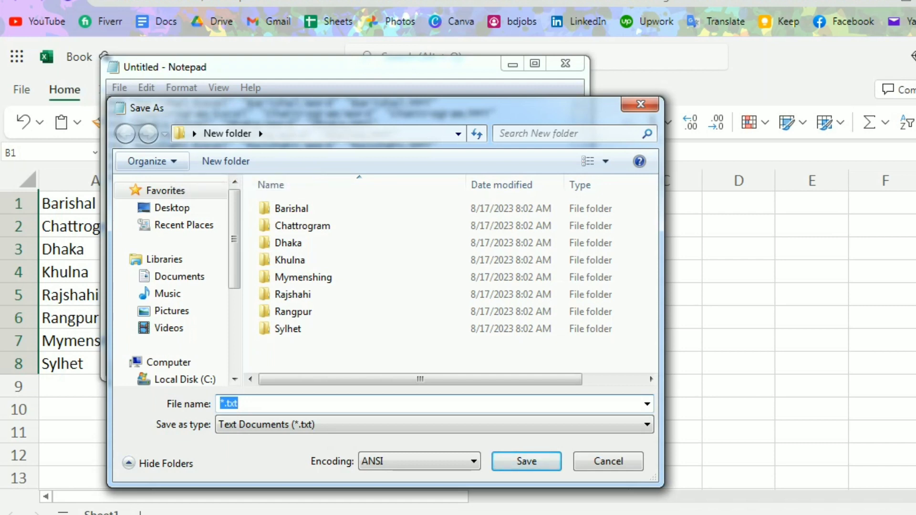
{"action": "type", "text": "Creat"}
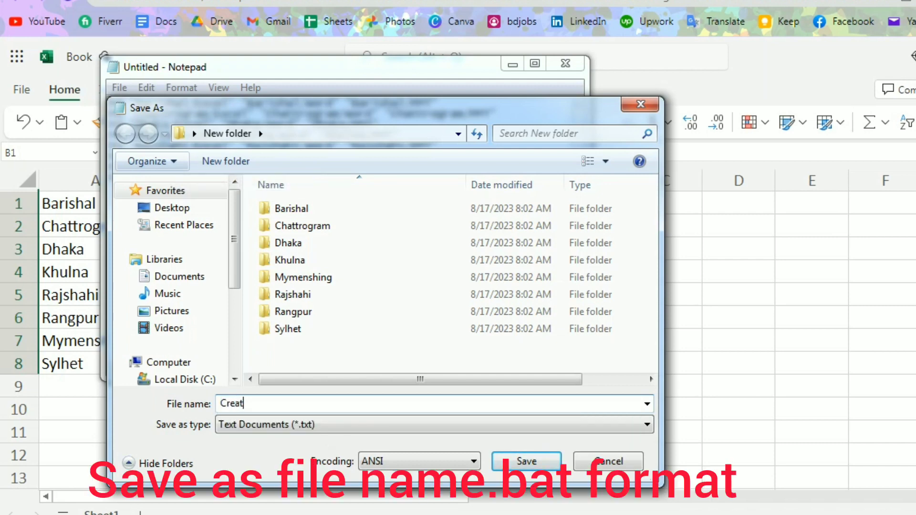
{"action": "type", "text": "ing F"}
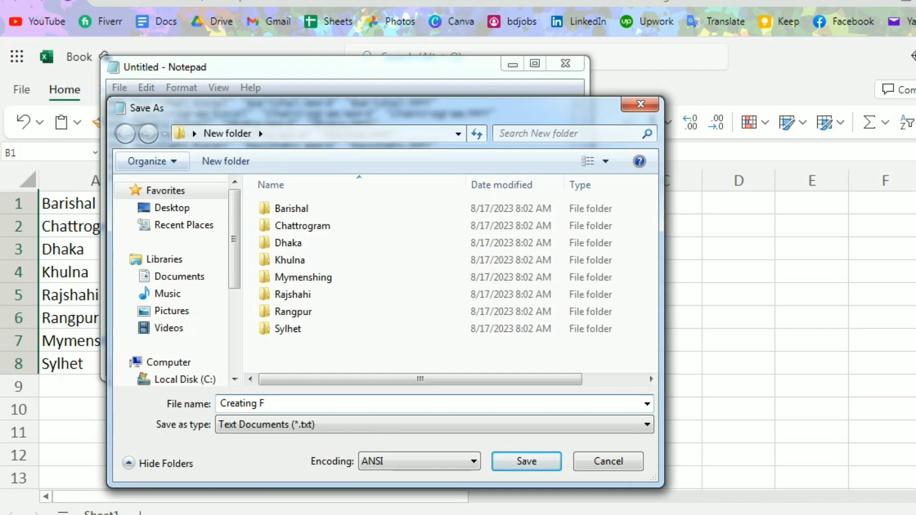
{"action": "type", "text": "older"}
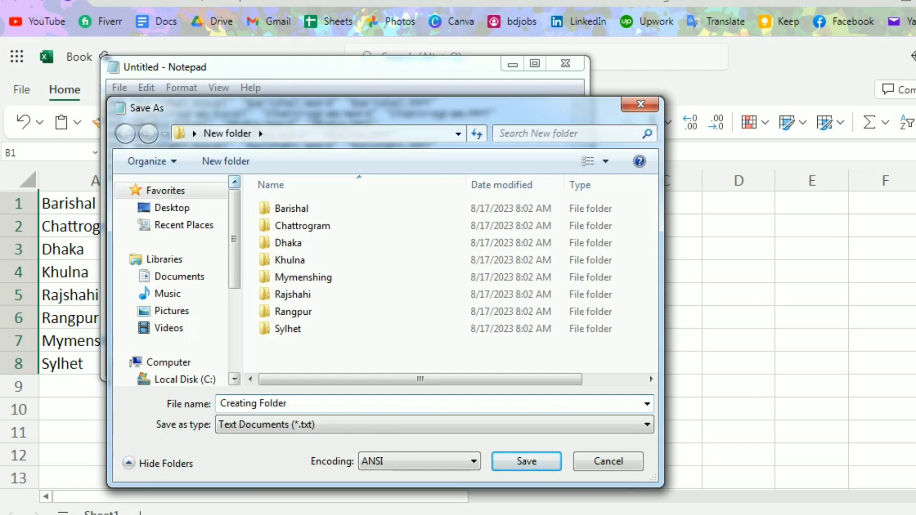
{"action": "type", "text": ".bat"}
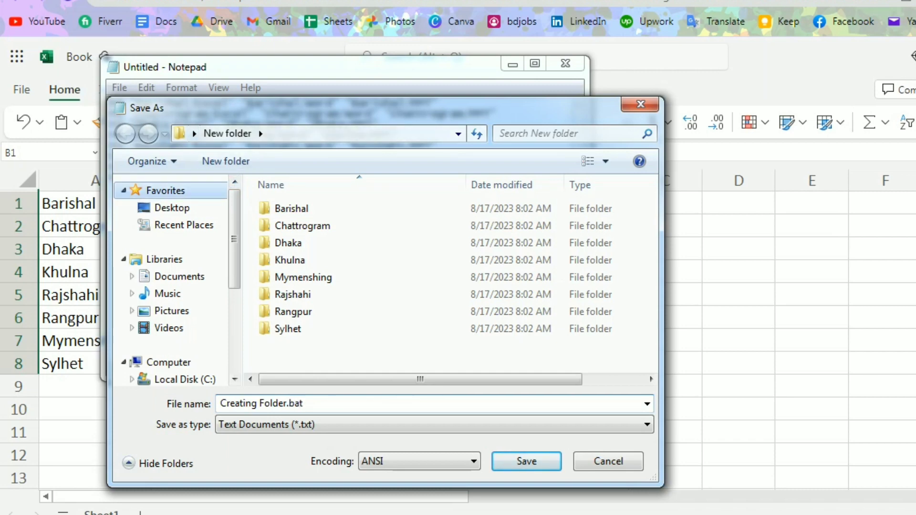
- Choose the New folder on the desktop as the destination and save the batch file there
{"action": "left_click", "coordinate": [172, 208]}
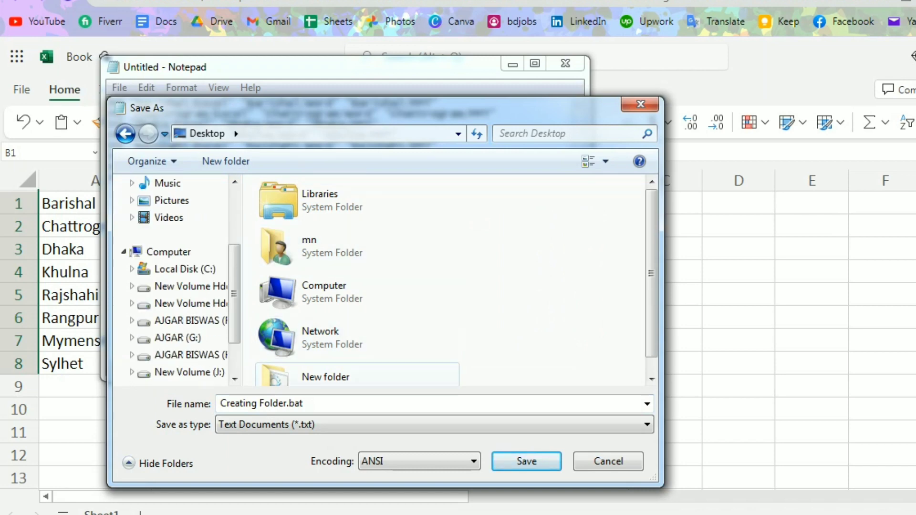
{"action": "left_click", "coordinate": [326, 376]}
{"action": "double_click", "coordinate": [326, 367]}
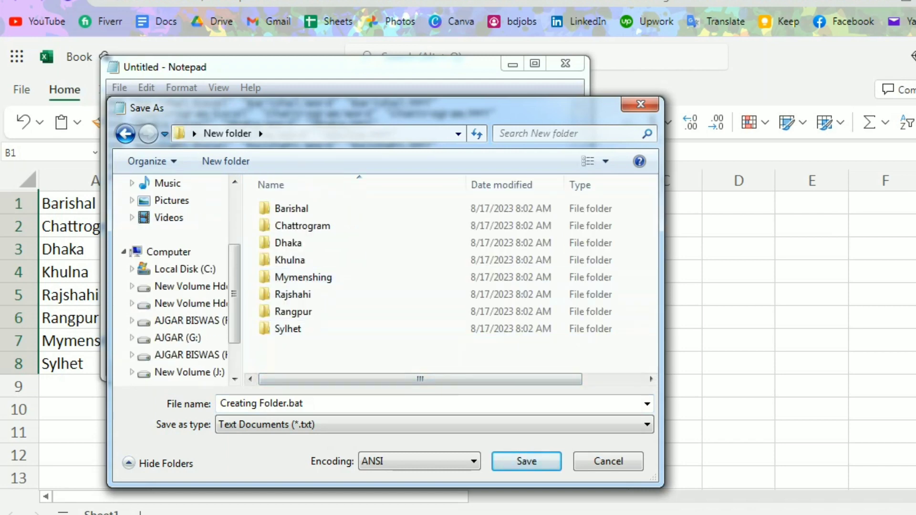
{"action": "left_click", "coordinate": [125, 134]}
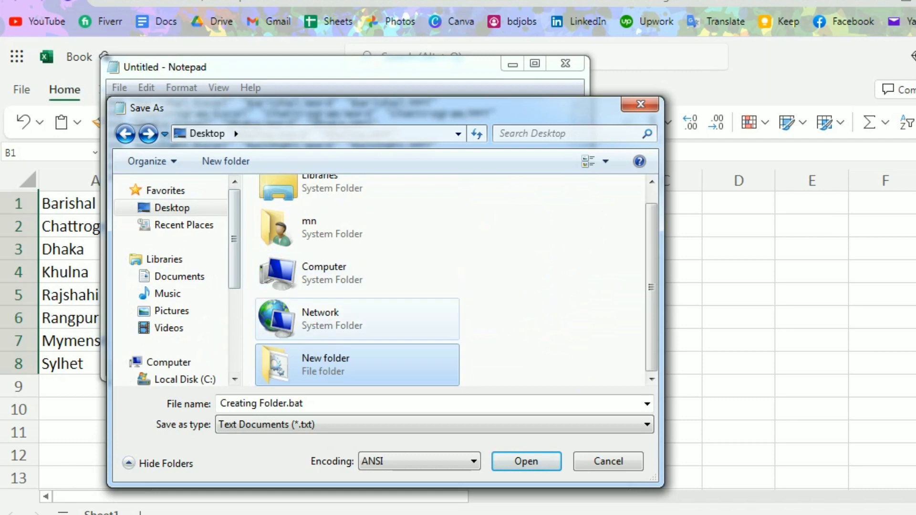
{"action": "scroll", "coordinate": [358, 279], "scroll_direction": "up", "scroll_amount": 1}
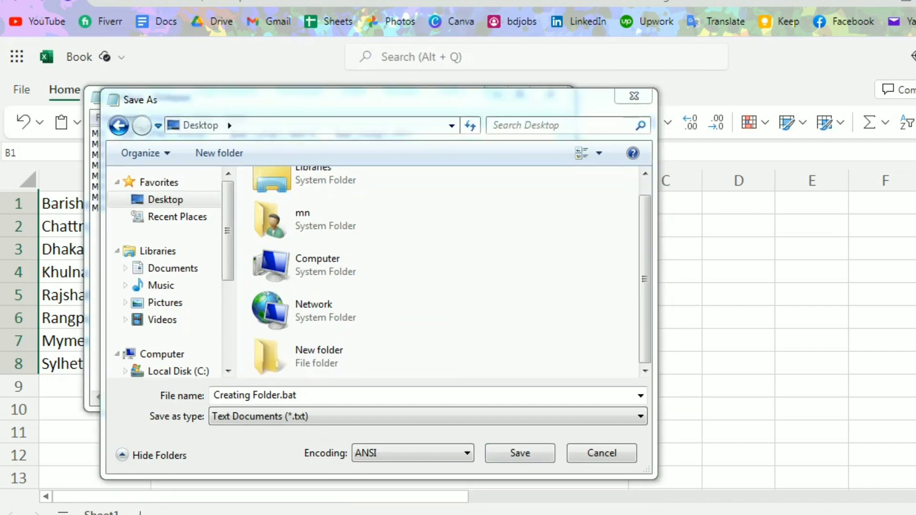
{"action": "double_click", "coordinate": [351, 357]}
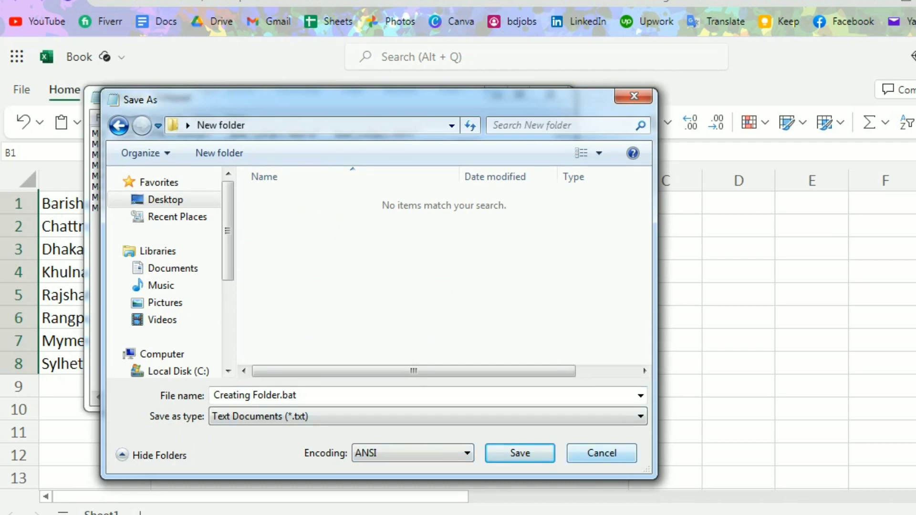
{"action": "left_click", "coordinate": [520, 453]}
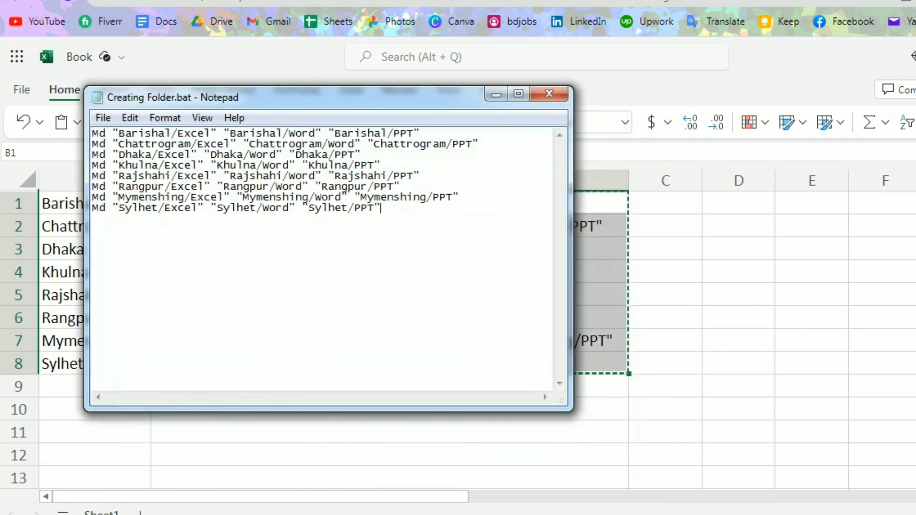
- Close the Notepad document, open New folder on the desktop, and run Creating Folder.bat
{"action": "left_click", "coordinate": [548, 94]}
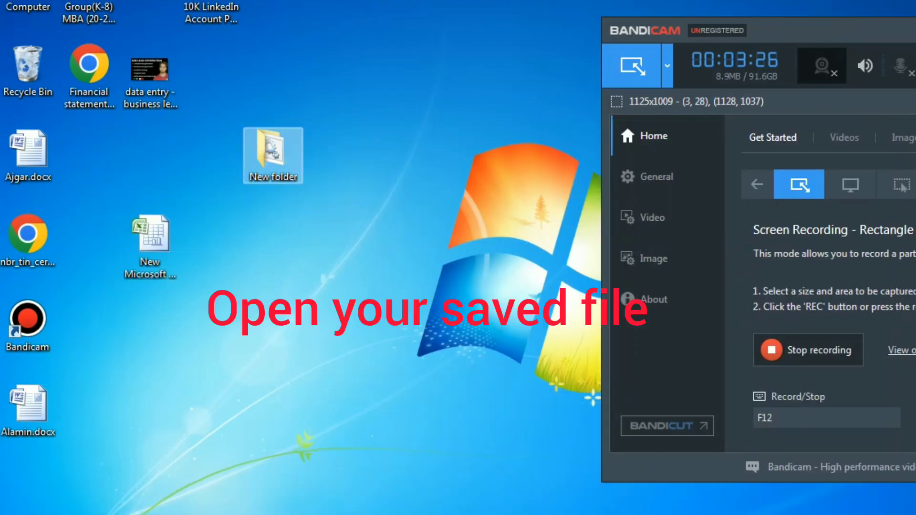
{"action": "double_click", "coordinate": [273, 153]}
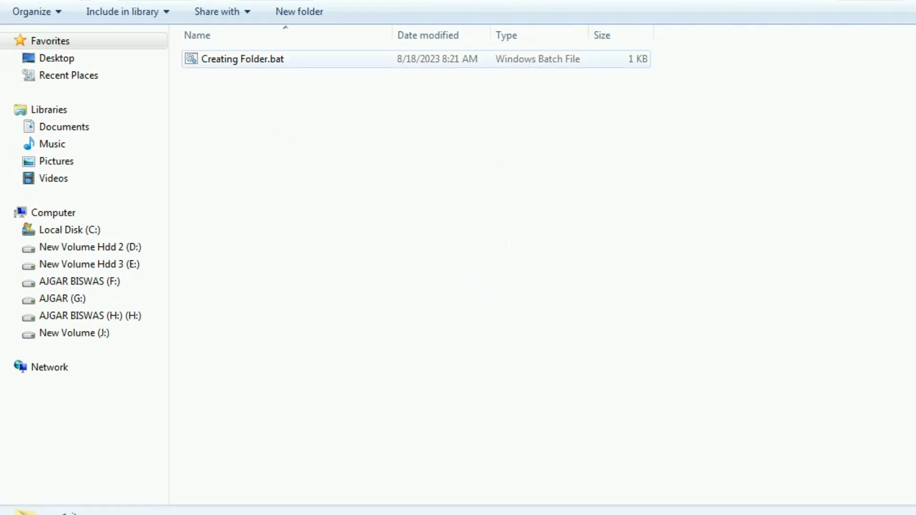
{"action": "double_click", "coordinate": [243, 59]}
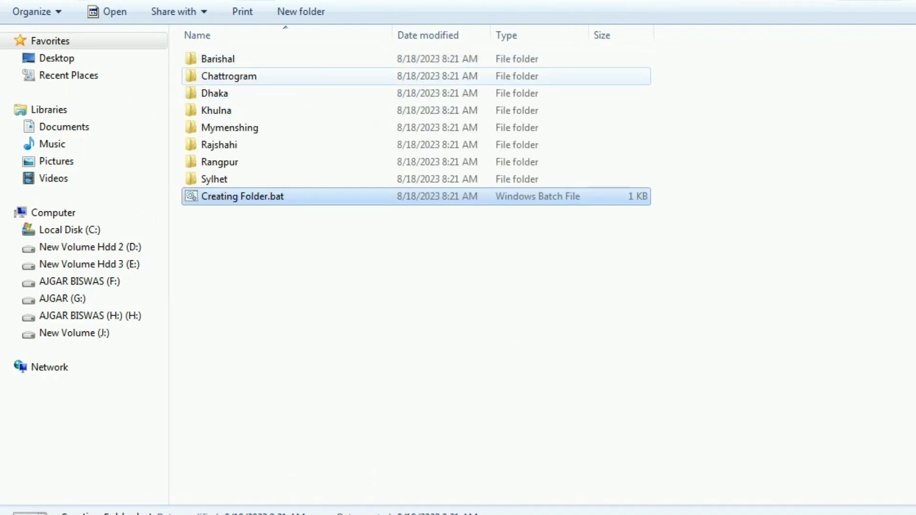
- Look through the generated folders in New folder one by one, from Barishal down to Sylhet
{"action": "left_click", "coordinate": [219, 59]}
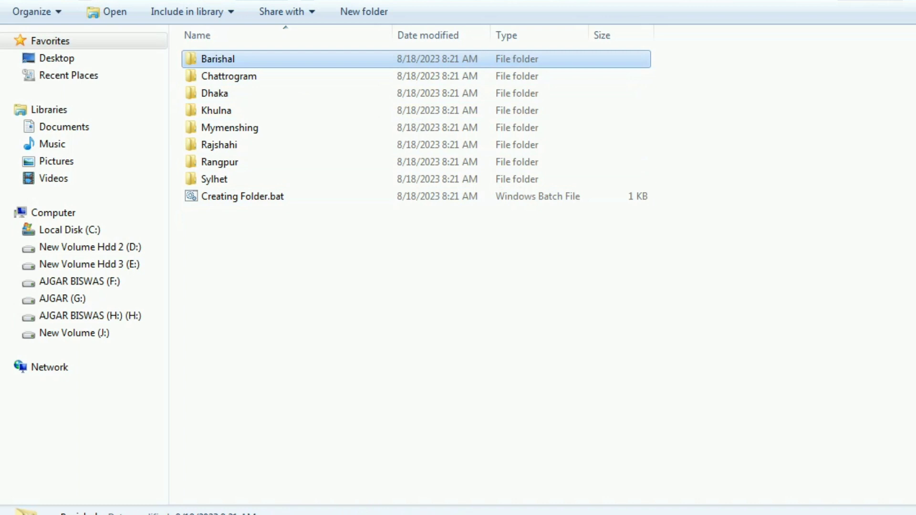
{"action": "left_click", "coordinate": [229, 76]}
{"action": "key", "text": "Down"}
{"action": "key", "text": "Down"}
{"action": "key", "text": "Down"}
{"action": "key", "text": "Down"}
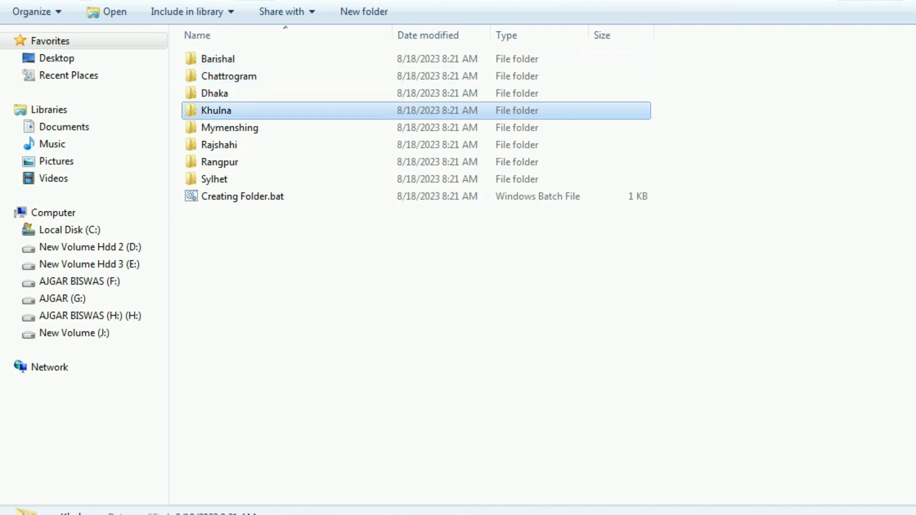
{"action": "key", "text": "Down"}
{"action": "key", "text": "Down"}
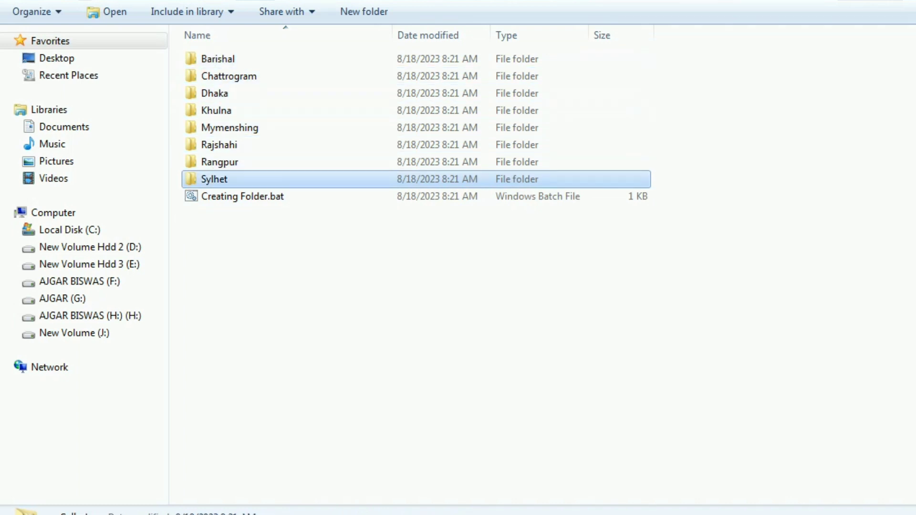
- Open the Barishal folder, check its subfolders, and return to the folder list
{"action": "double_click", "coordinate": [218, 59]}
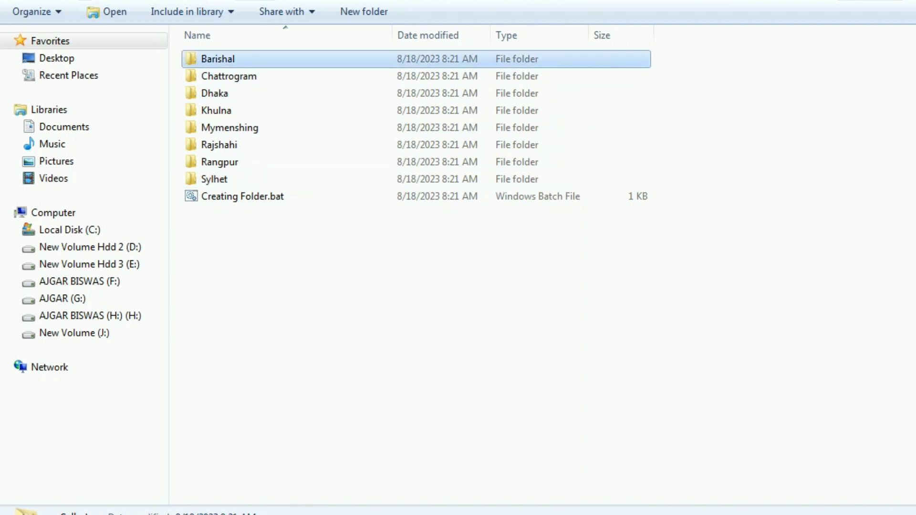
{"action": "key", "text": "Down"}
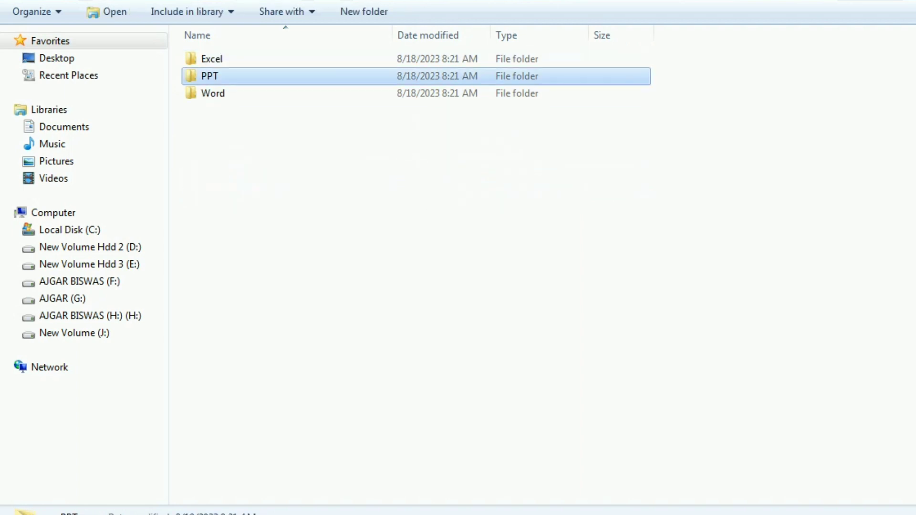
{"action": "key", "text": "Up"}
{"action": "key", "text": "Down"}
{"action": "key", "text": "Down"}
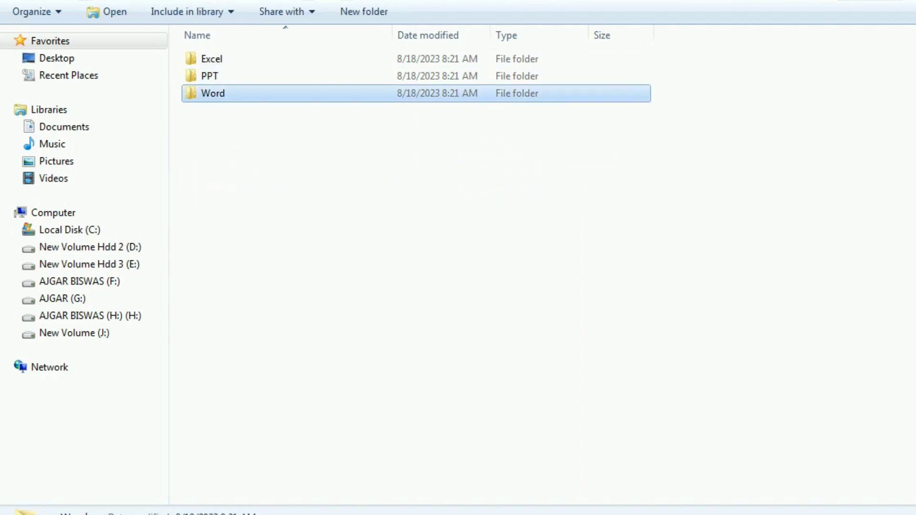
{"action": "key", "text": "alt+Left"}
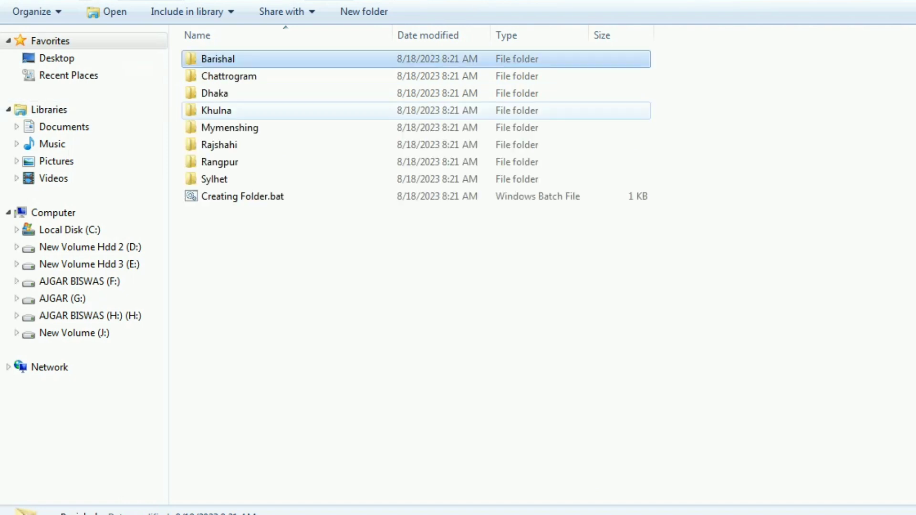
- Check the subfolders inside the Chattrogram, Dhaka, Khulna and Mymenshing folders in turn
{"action": "double_click", "coordinate": [220, 76]}
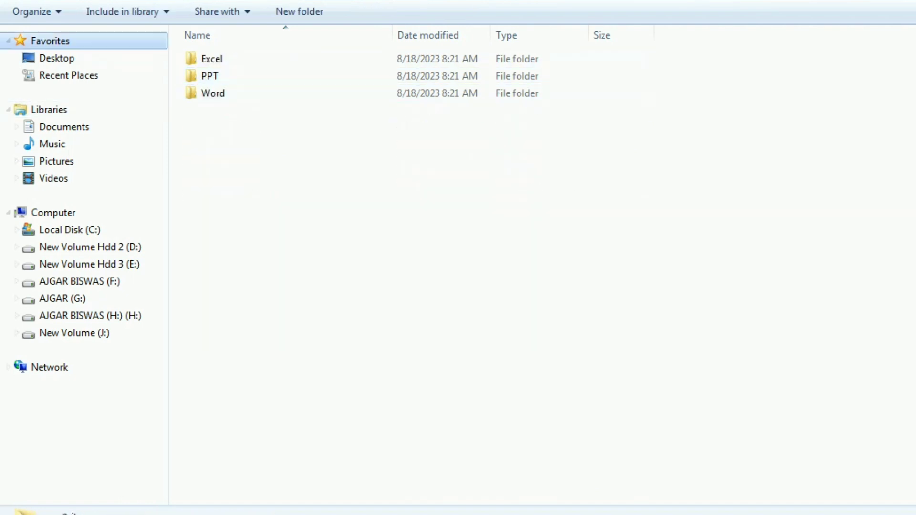
{"action": "key", "text": "alt+Left"}
{"action": "double_click", "coordinate": [215, 92]}
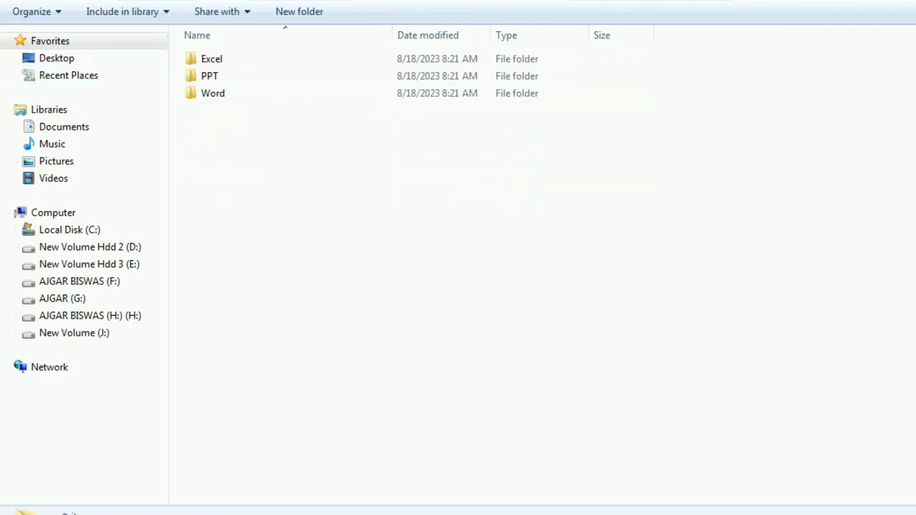
{"action": "key", "text": "alt+Left"}
{"action": "key", "text": "Down"}
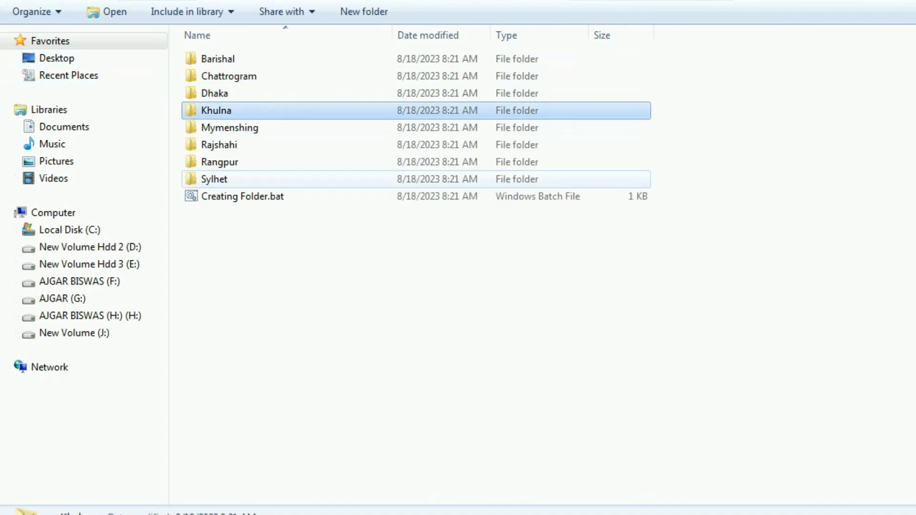
{"action": "key", "text": "Return"}
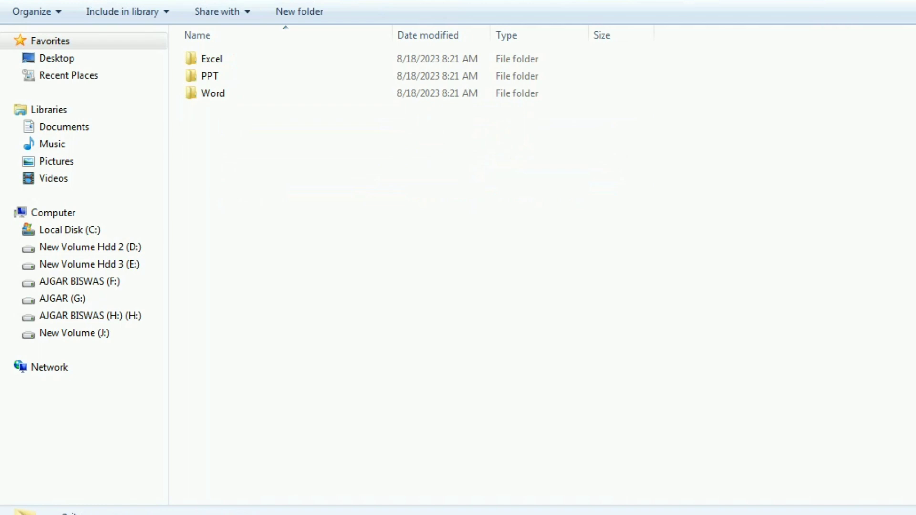
{"action": "key", "text": "alt+Left"}
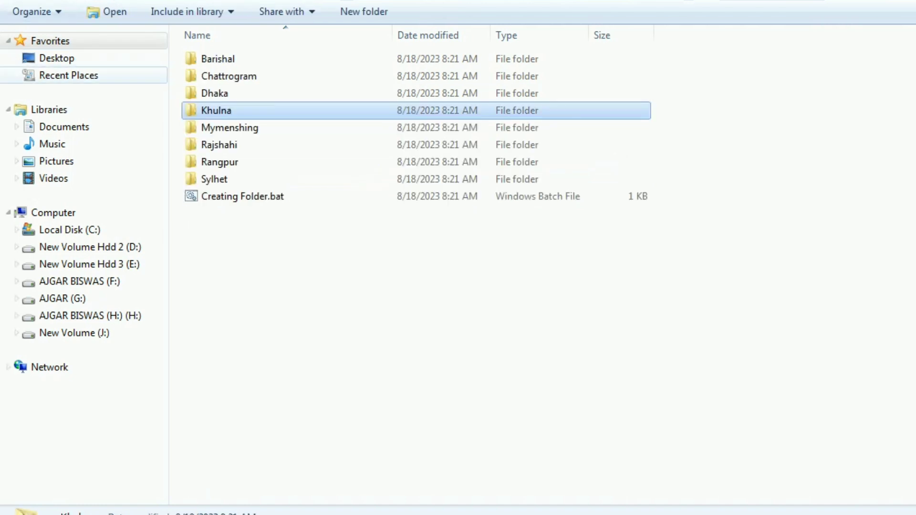
{"action": "key", "text": "Down"}
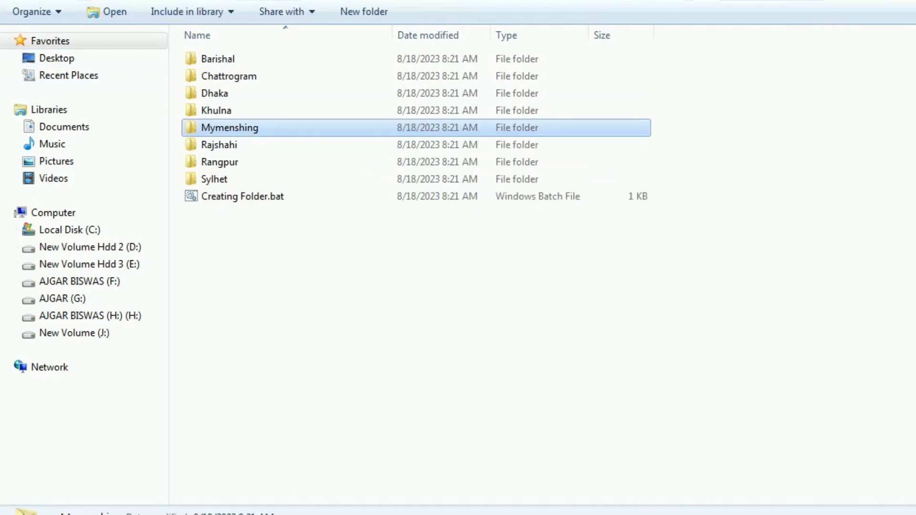
{"action": "key", "text": "Return"}
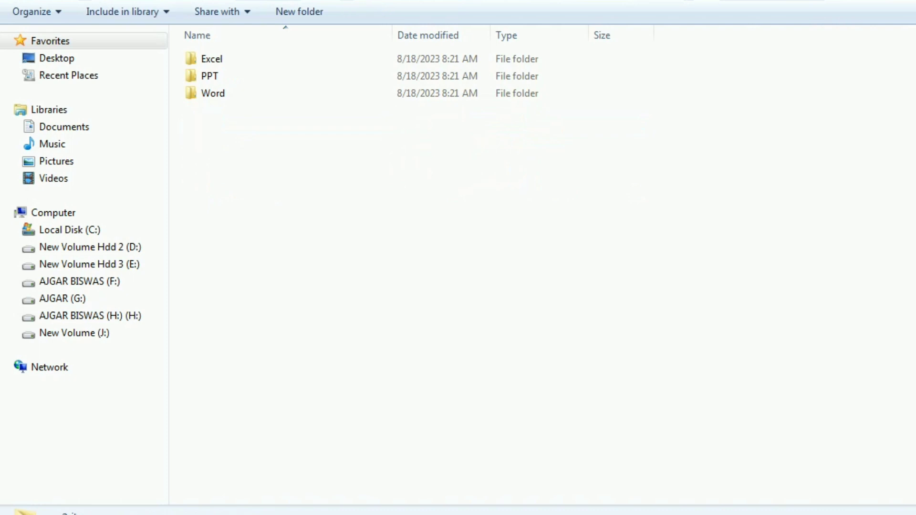